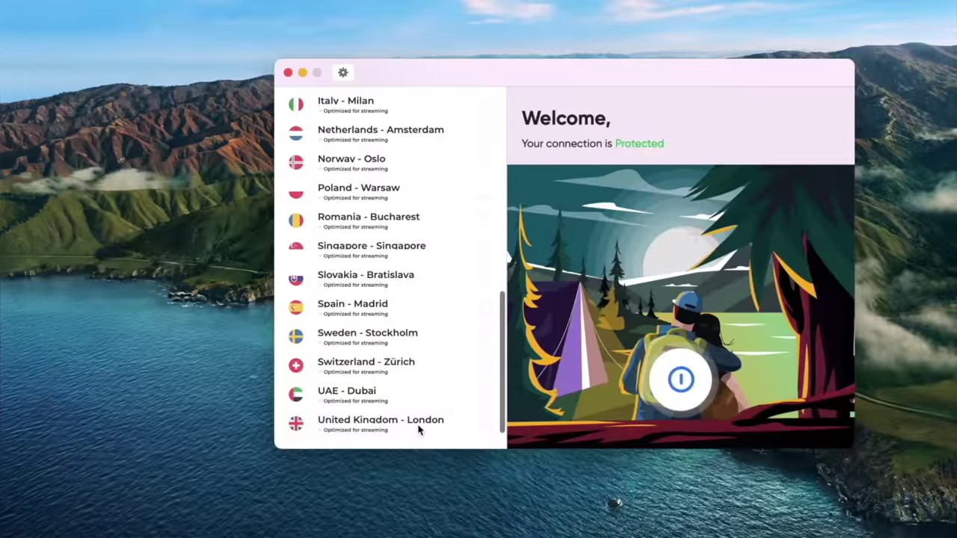
# Bring up the VPN app's server list to change from the UK London location
pyautogui.click(421, 424)
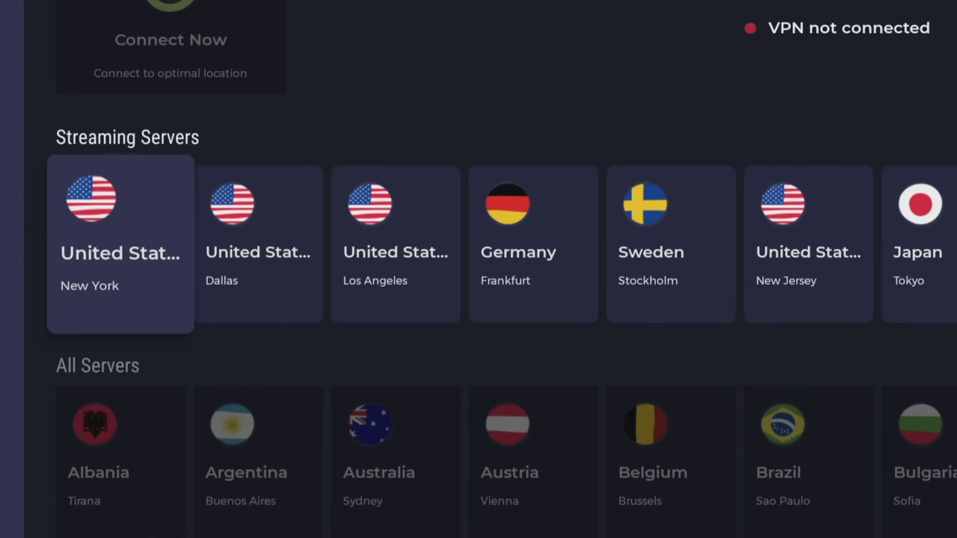
# Connect Atlas VPN through the United States – New York streaming server
pyautogui.press('Return')
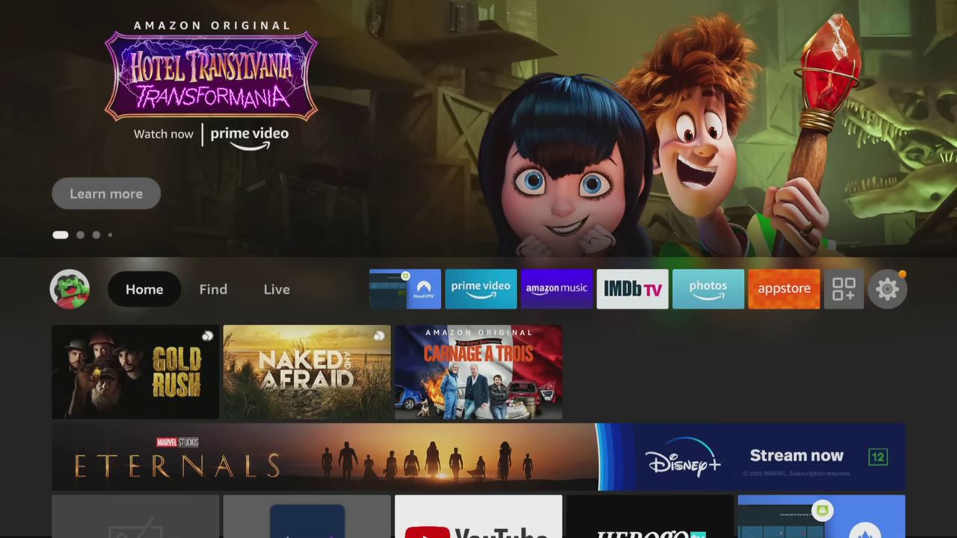
# Search Find for 'Dow' and open the Downloader app's details page
pyautogui.press('Right')
pyautogui.press('Down')
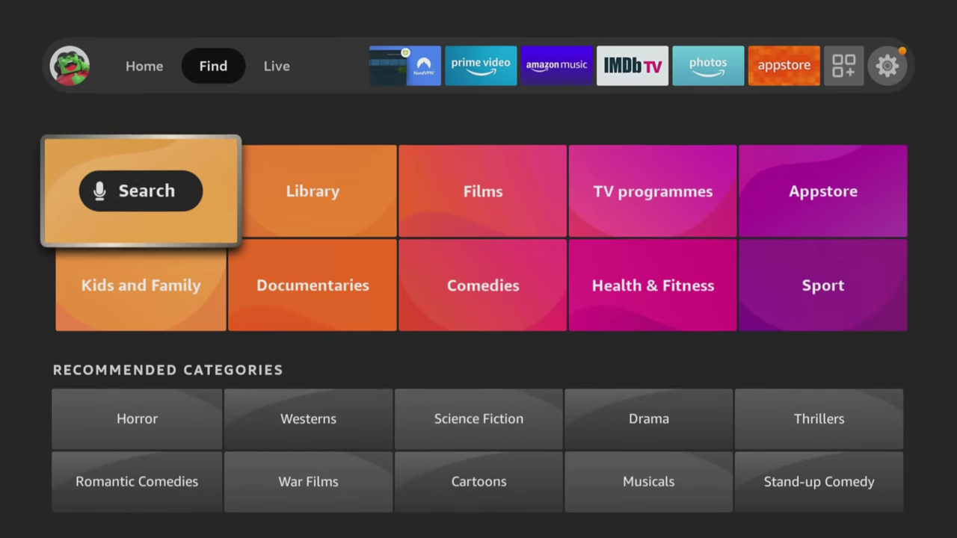
pyautogui.press('Return')
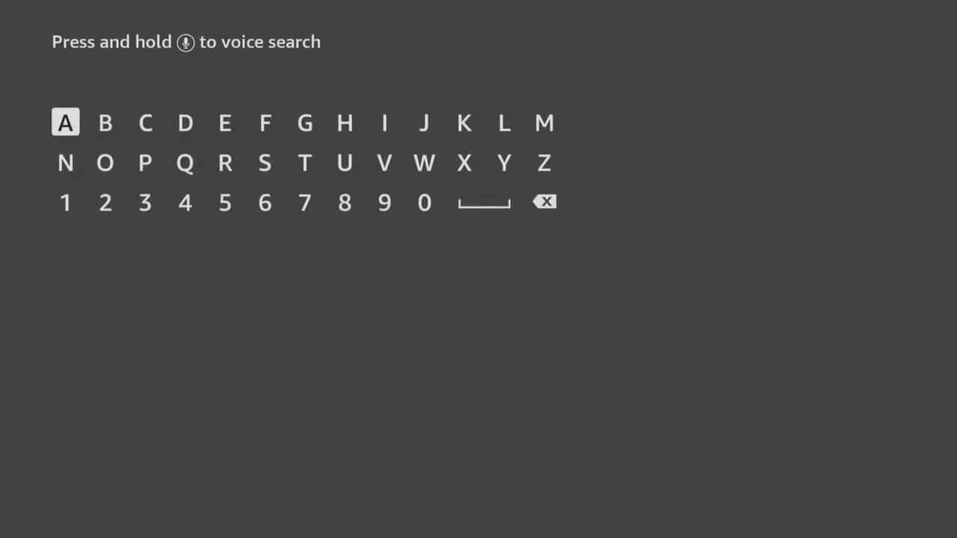
pyautogui.press('Right')
pyautogui.press('Right')
pyautogui.press('Right')
pyautogui.press('Return')
pyautogui.press('Down')
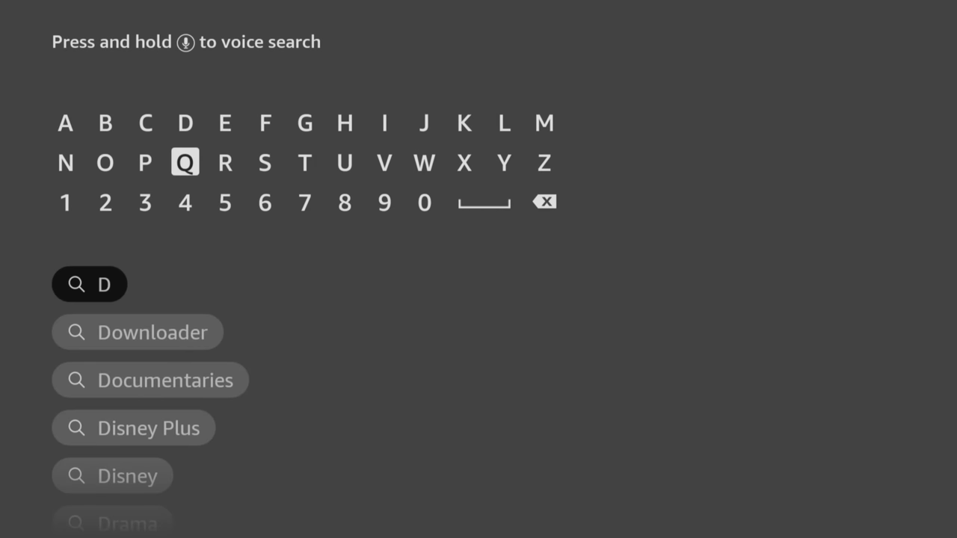
pyautogui.press('Left')
pyautogui.press('Left')
pyautogui.press('Return')
pyautogui.press('Left')
pyautogui.press('Left')
pyautogui.press('Left')
pyautogui.press('Left')
pyautogui.press('Left')
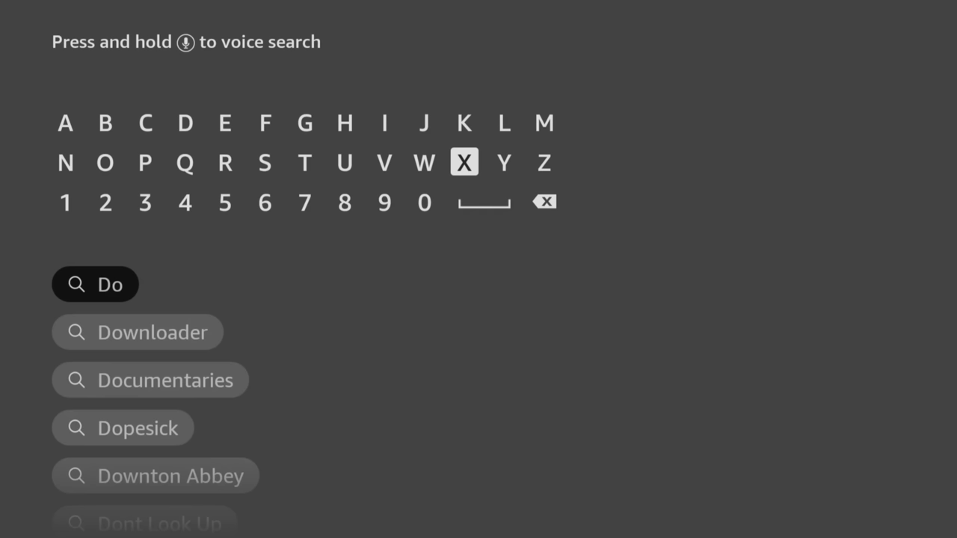
pyautogui.press('Return')
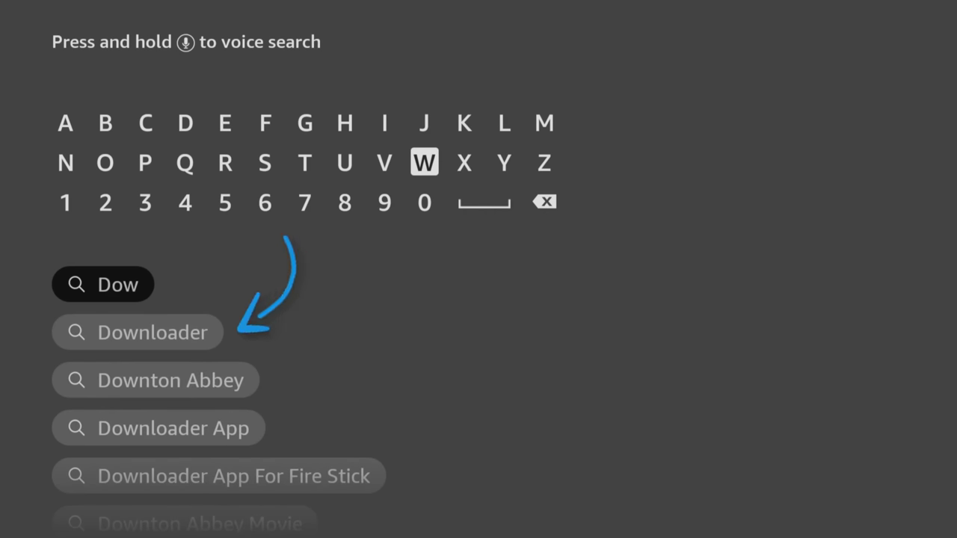
pyautogui.press('Down')
pyautogui.press('Down')
pyautogui.press('Down')
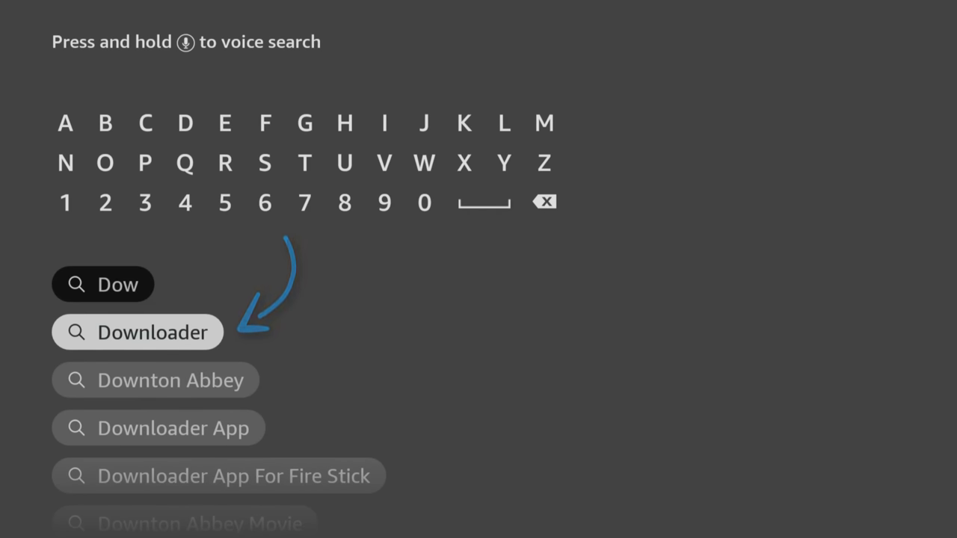
pyautogui.press('Return')
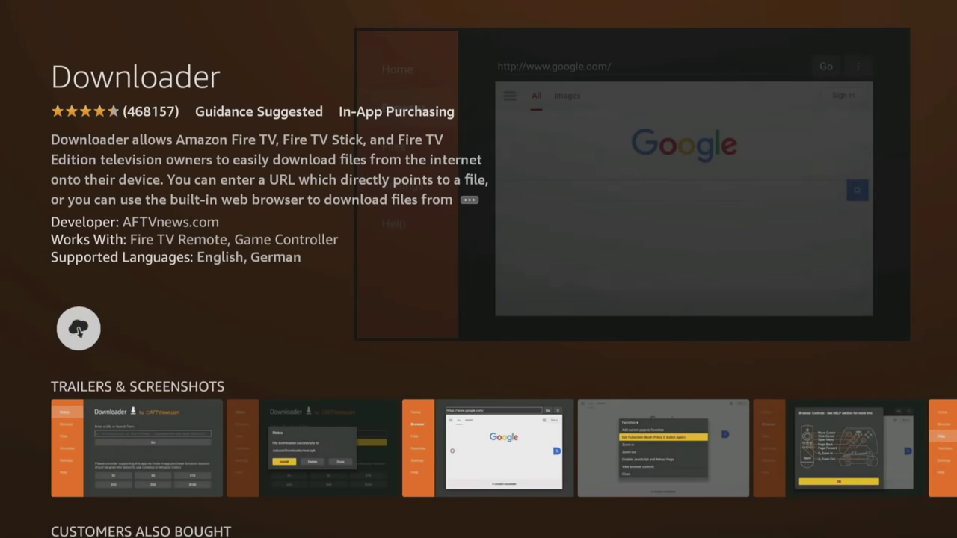
# Download and launch Downloader, allowing it access to media and files
pyautogui.press('Return')
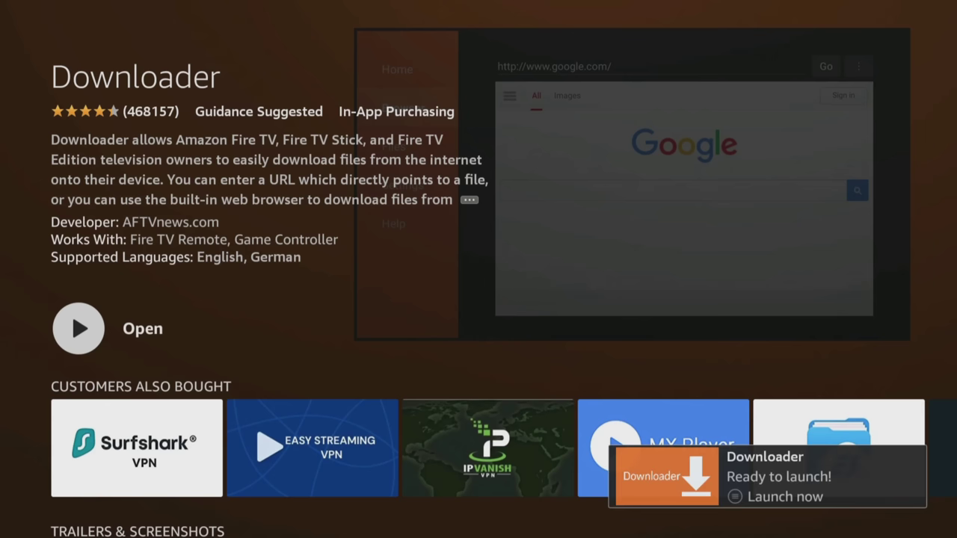
pyautogui.press('Return')
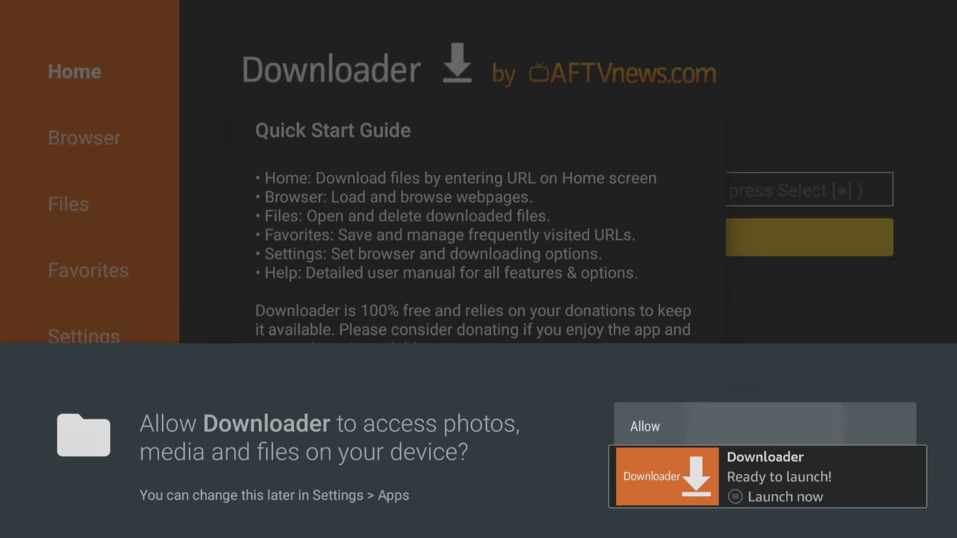
pyautogui.press('Return')
pyautogui.press('Return')
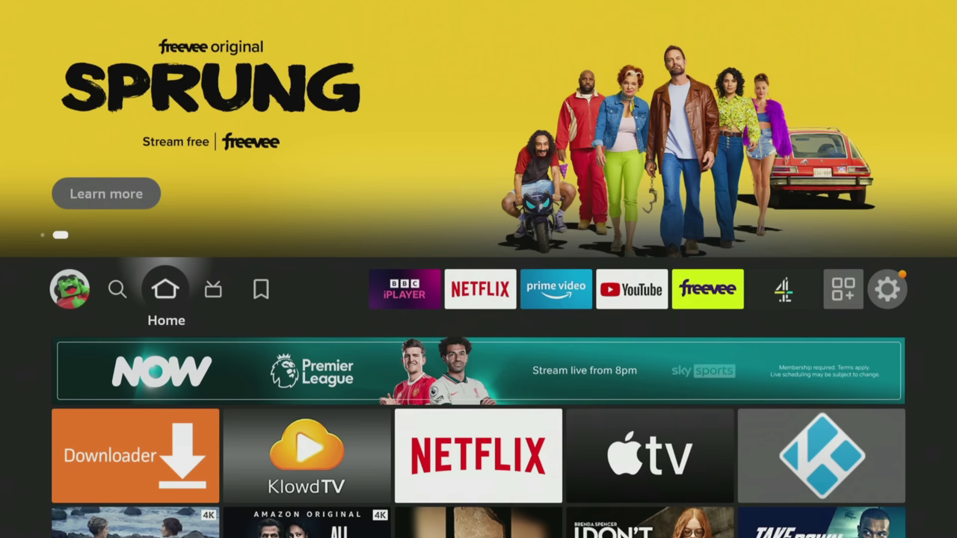
# Unlock developer options under My Fire TV > About by selecting the device name
pyautogui.press('Left')
pyautogui.press('Left')
pyautogui.press('Left')
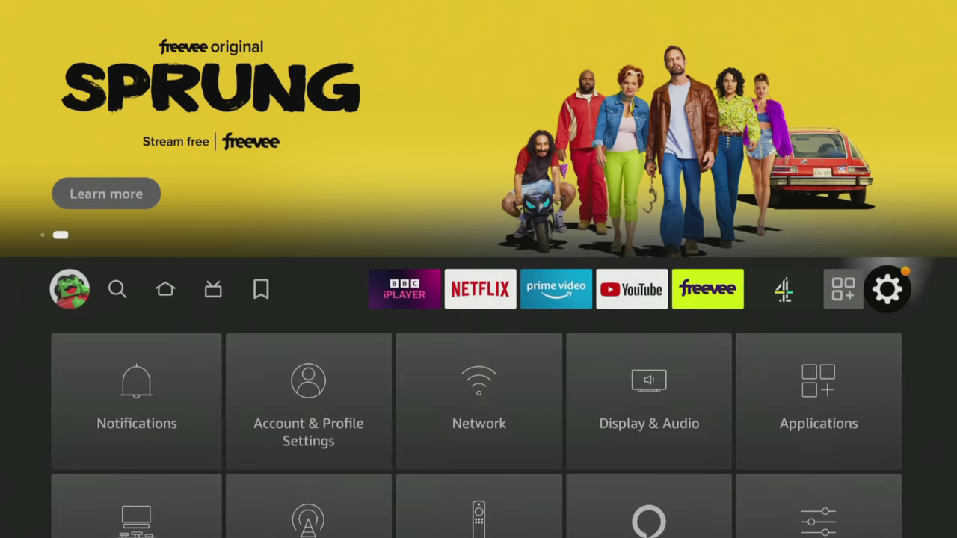
pyautogui.press('Down')
pyautogui.press('Down')
pyautogui.press('Down')
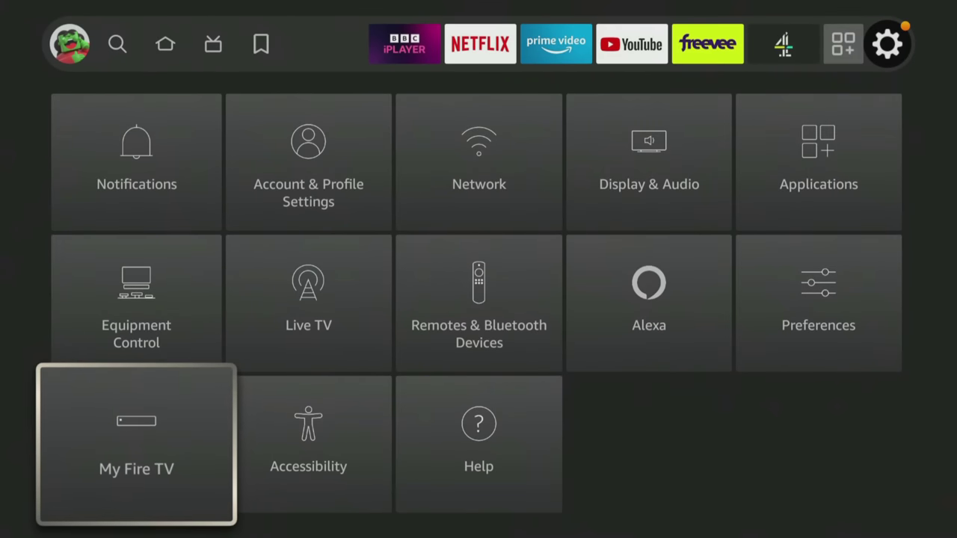
pyautogui.press('Return')
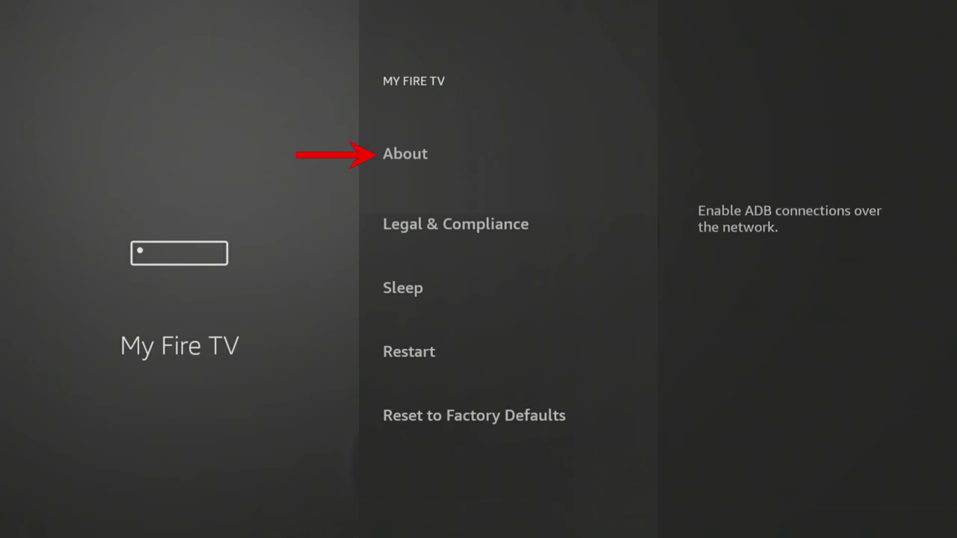
pyautogui.press('Return')
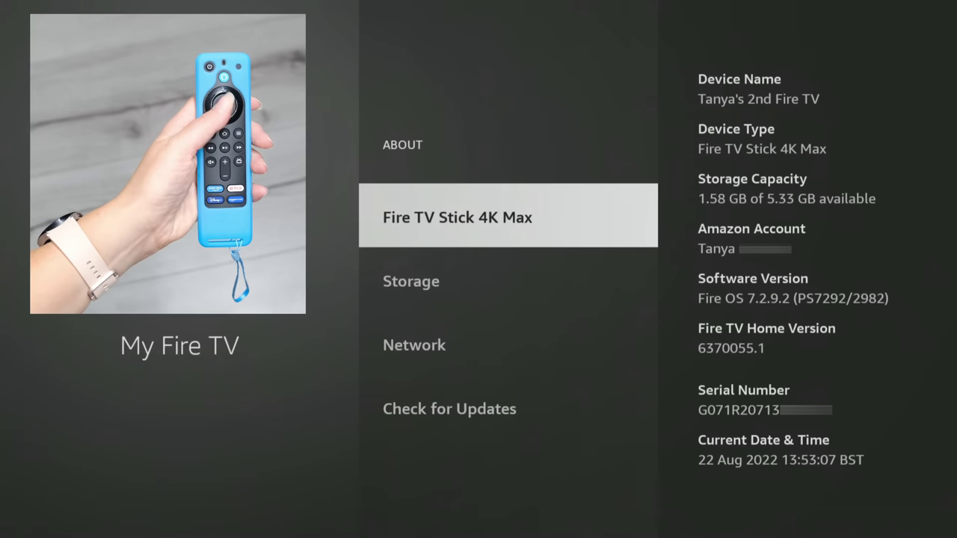
pyautogui.press('Return')
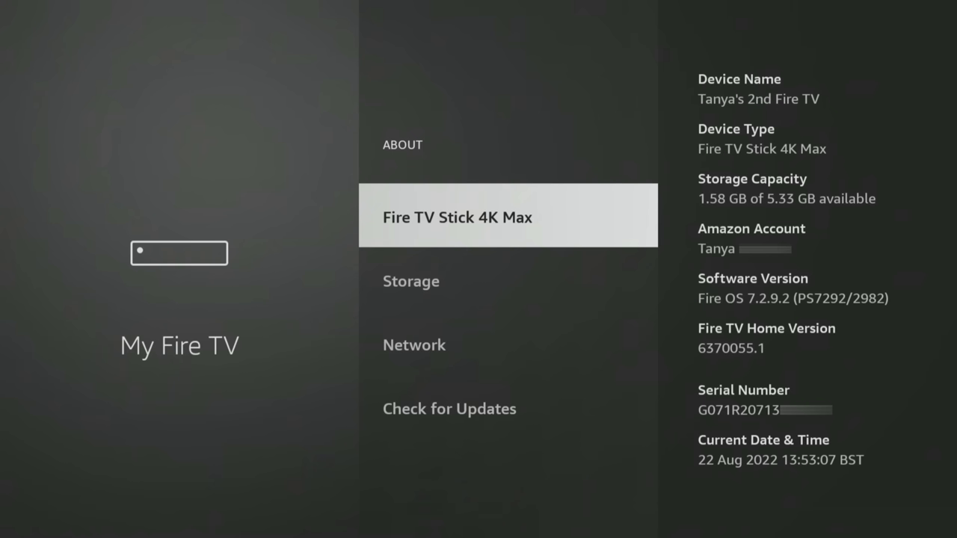
# Go to Developer Options > Install unknown apps to see the allowed-apps list
pyautogui.press('Escape')
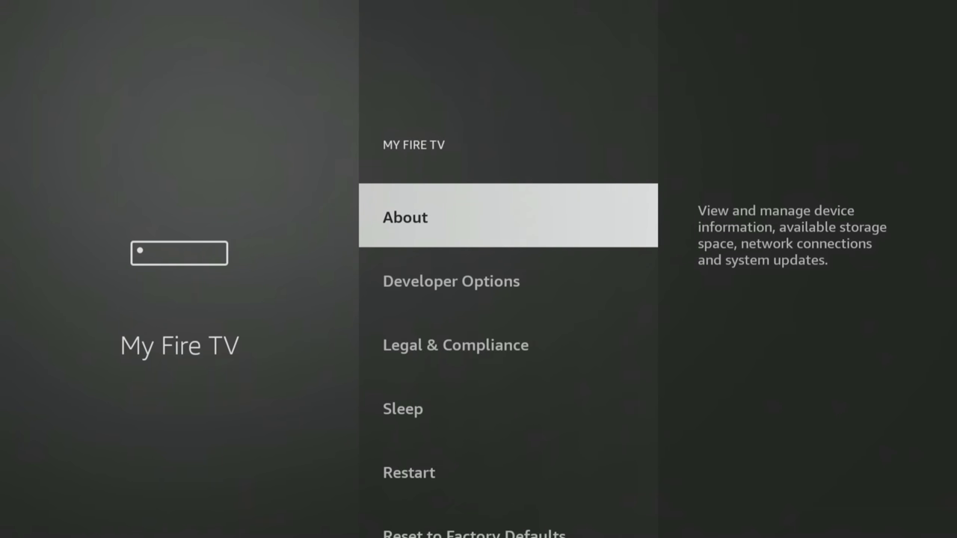
pyautogui.press('Down')
pyautogui.press('Return')
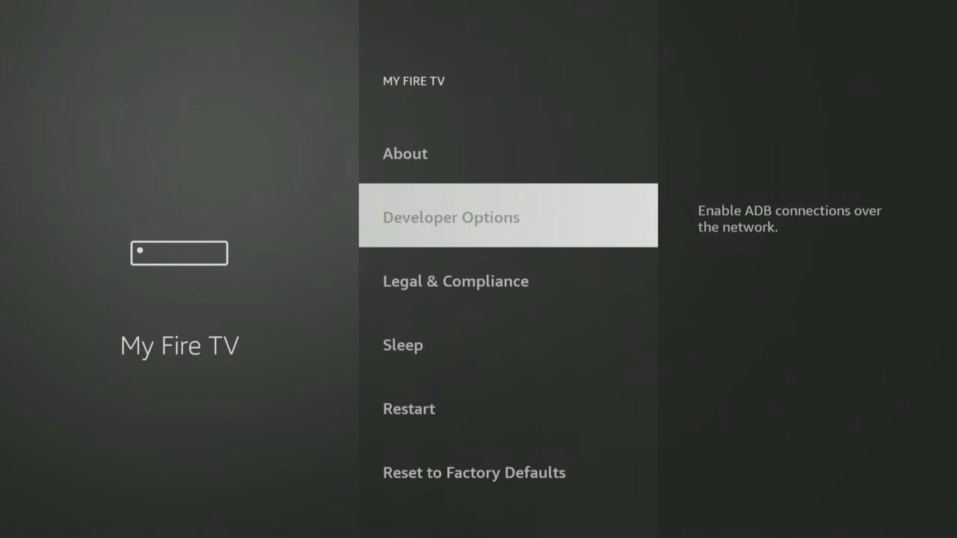
pyautogui.press('Down')
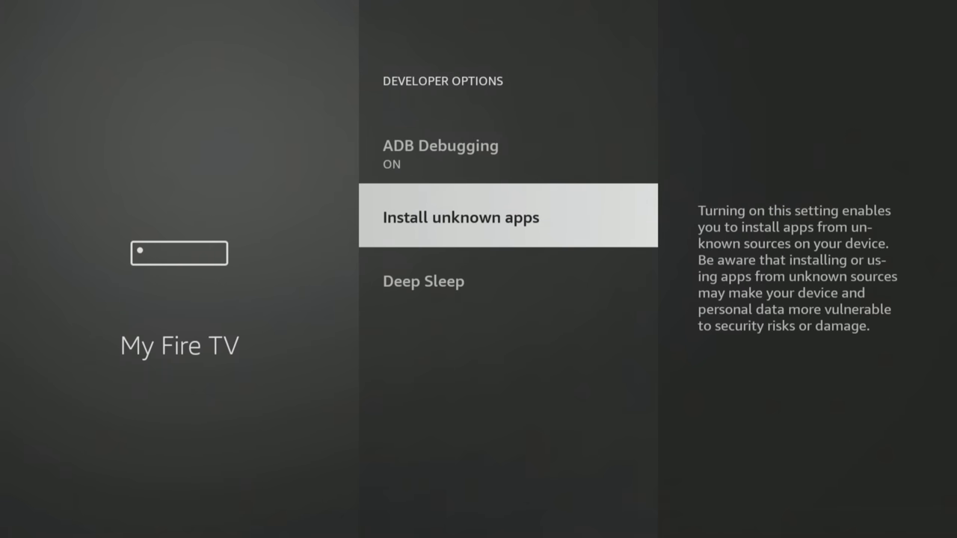
pyautogui.press('Return')
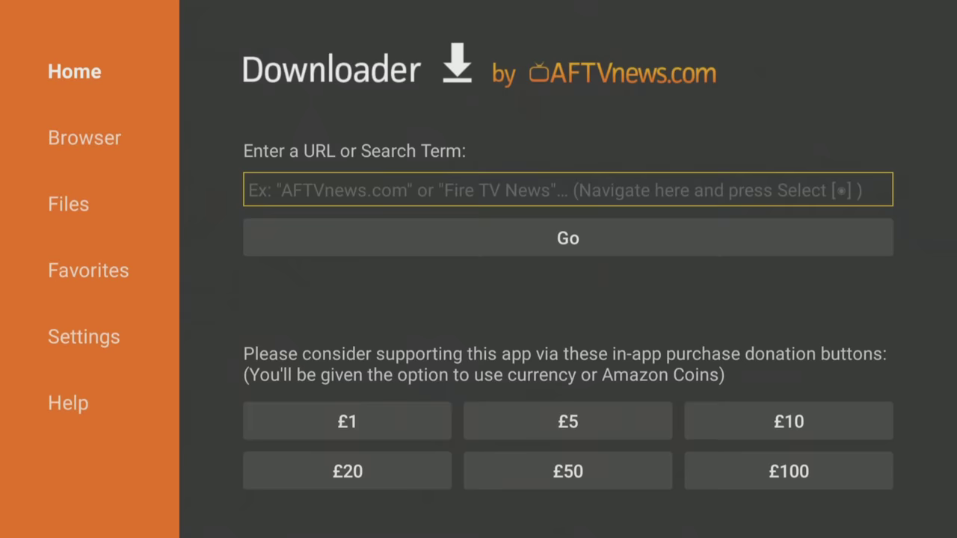
# Enter code 28907 in Downloader's URL field and load the simple-downloads page
pyautogui.press('Return')
pyautogui.press('Up')
pyautogui.press('Right')
pyautogui.press('Return')
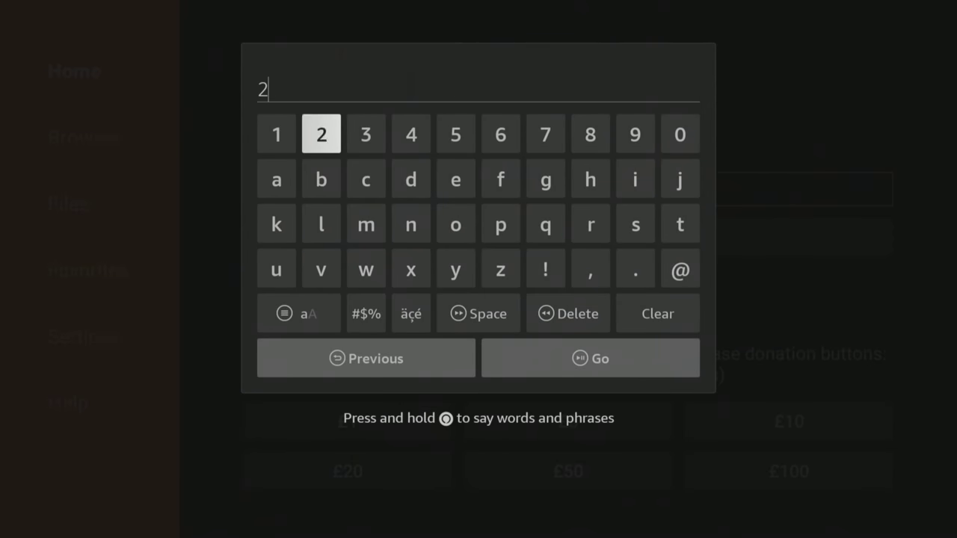
pyautogui.press('Left')
pyautogui.press('Left')
pyautogui.press('Left')
pyautogui.press('Left')
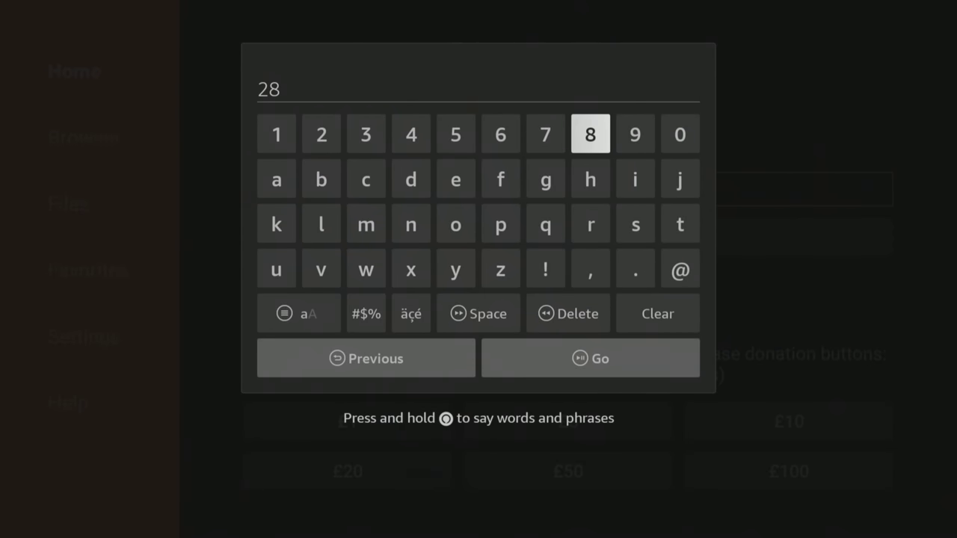
pyautogui.press('Right')
pyautogui.press('Right')
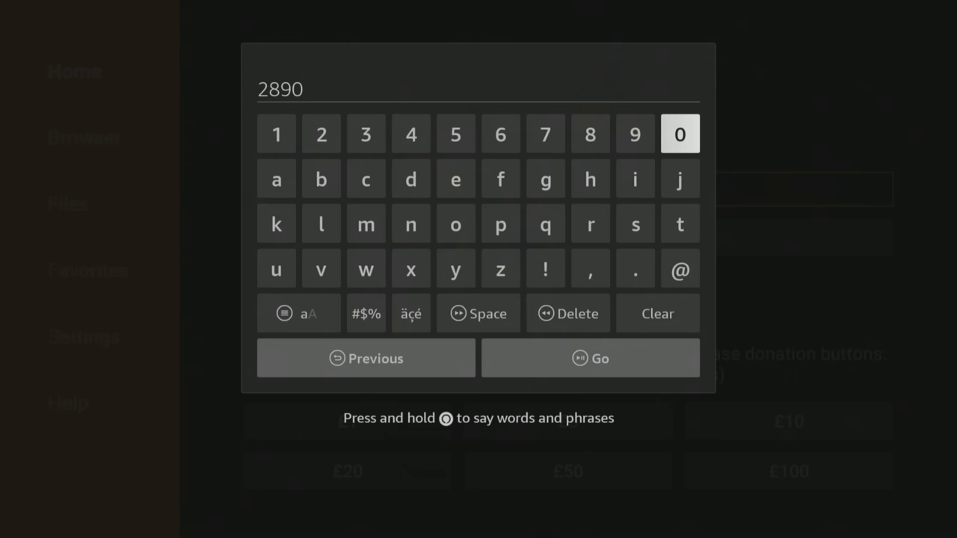
pyautogui.press('Left')
pyautogui.press('Left')
pyautogui.press('Left')
pyautogui.press('Return')
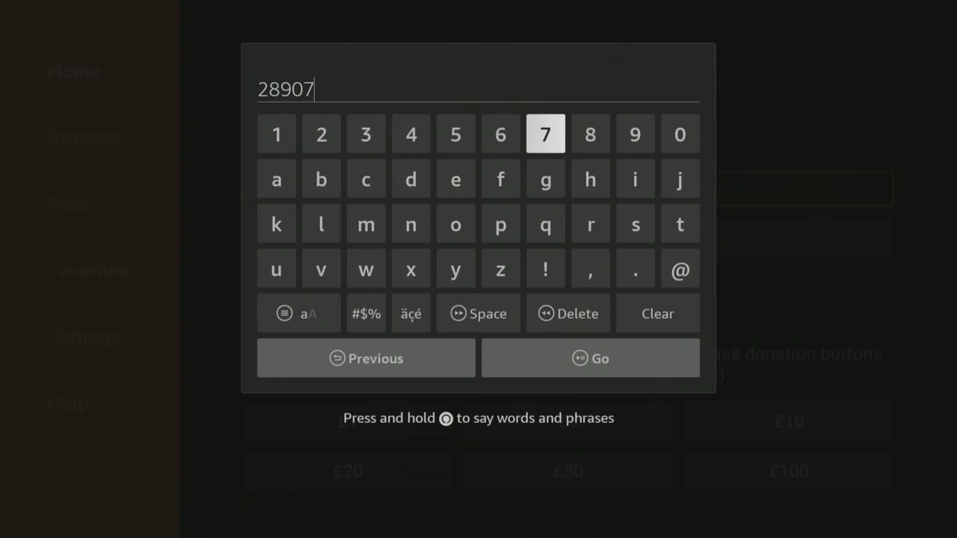
pyautogui.press('XF86AudioPlay')
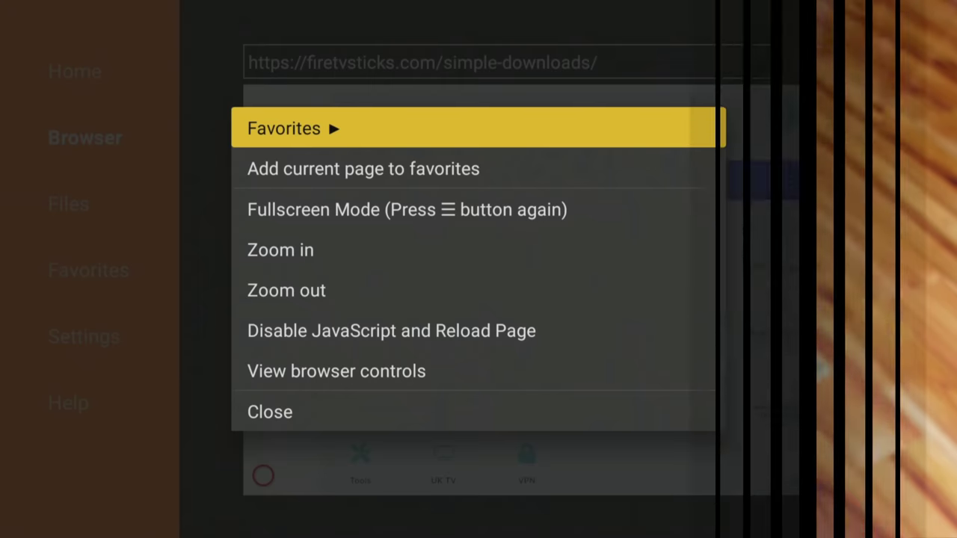
# Add the current page to favorites and clear the suggested name
pyautogui.click(364, 168)
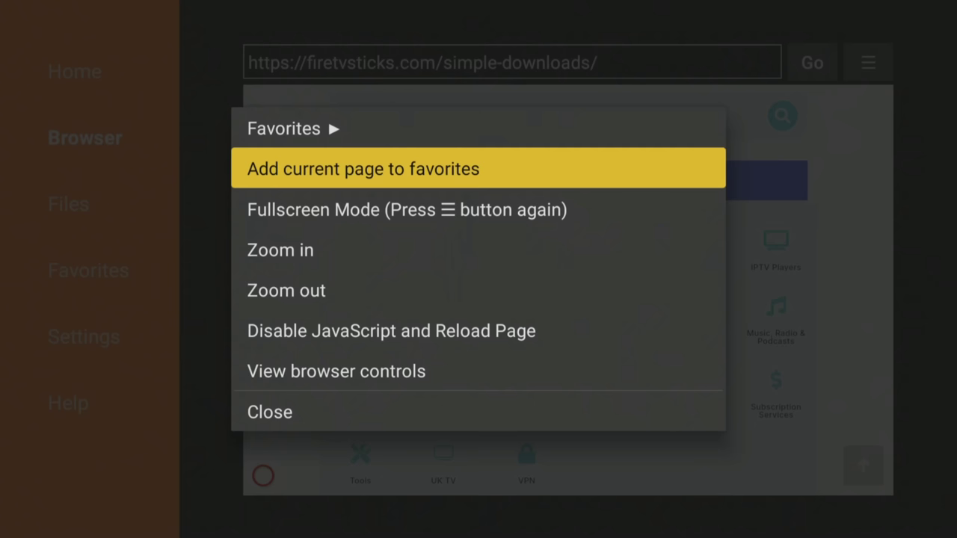
pyautogui.press('Return')
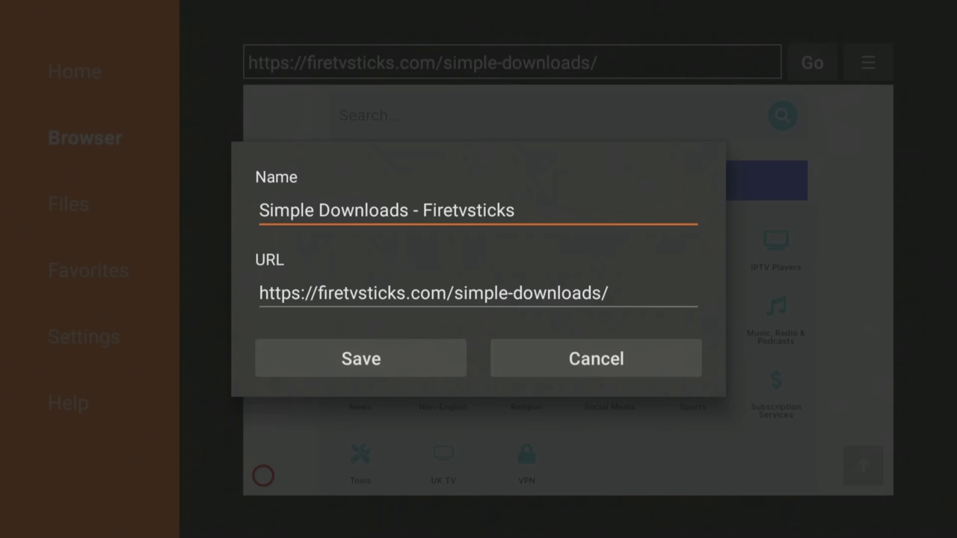
pyautogui.press('Return')
pyautogui.press('Down')
pyautogui.press('Down')
pyautogui.press('Down')
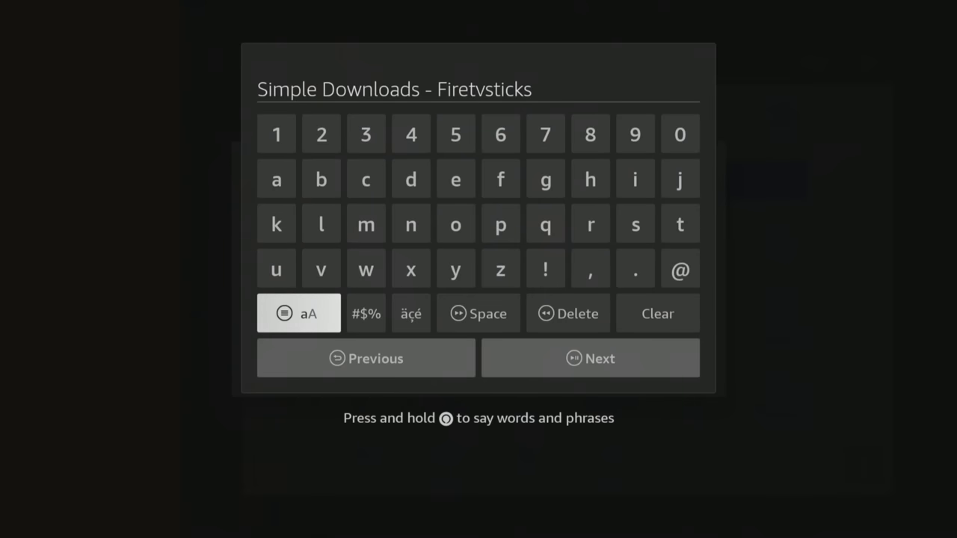
pyautogui.press('Left')
pyautogui.press('Return')
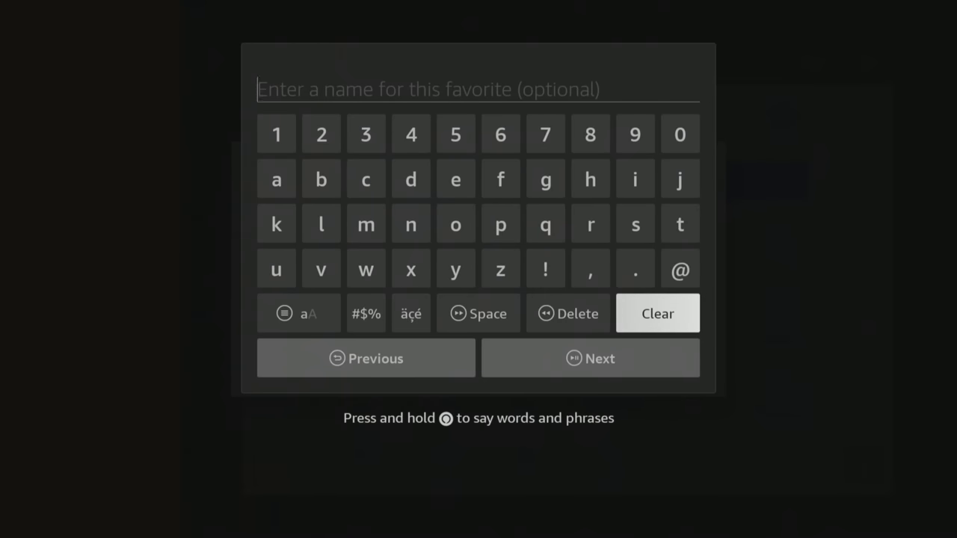
# Name the favorite 'downloads' and save it
pyautogui.write('downloads')
pyautogui.press('Down')
pyautogui.press('Down')
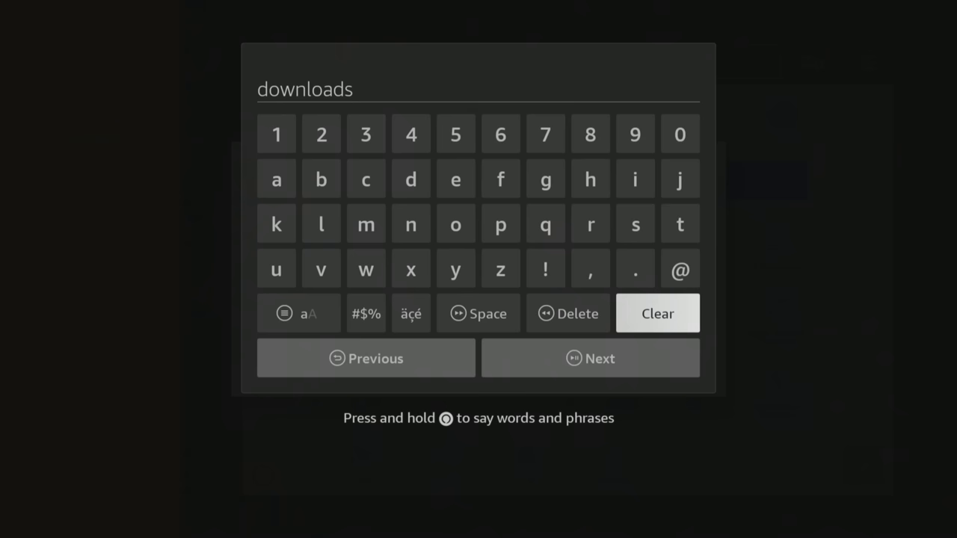
pyautogui.press('Down')
pyautogui.press('Return')
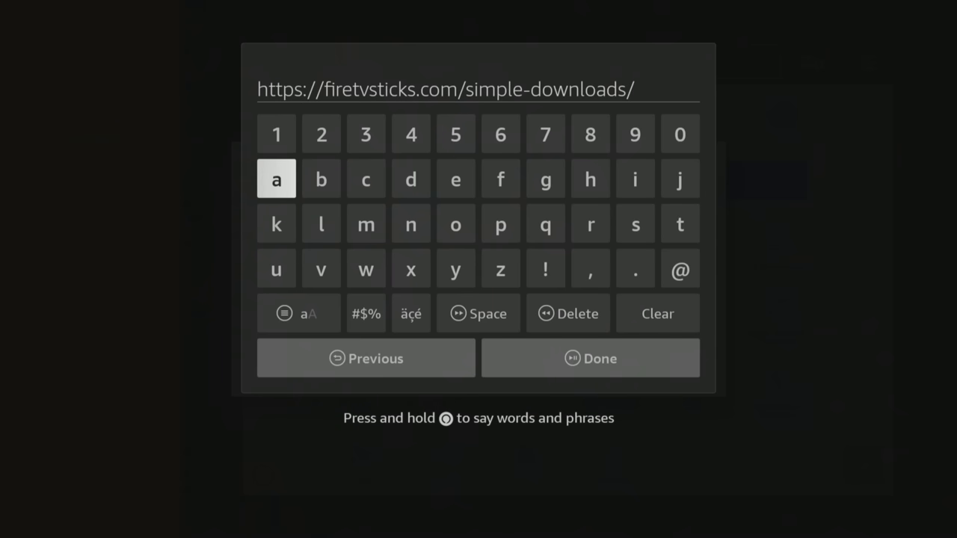
pyautogui.press('Down')
pyautogui.press('Down')
pyautogui.press('Down')
pyautogui.press('Down')
pyautogui.press('Right')
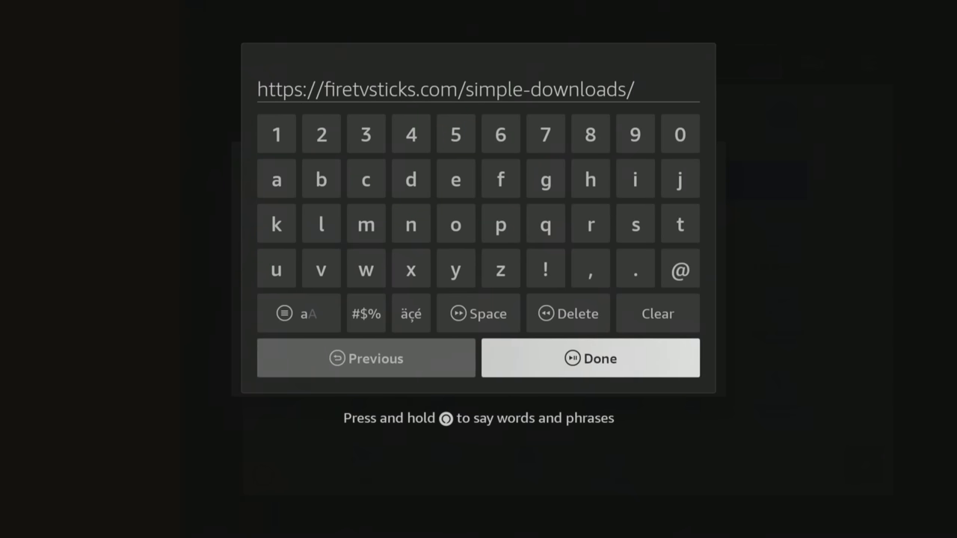
pyautogui.press('Return')
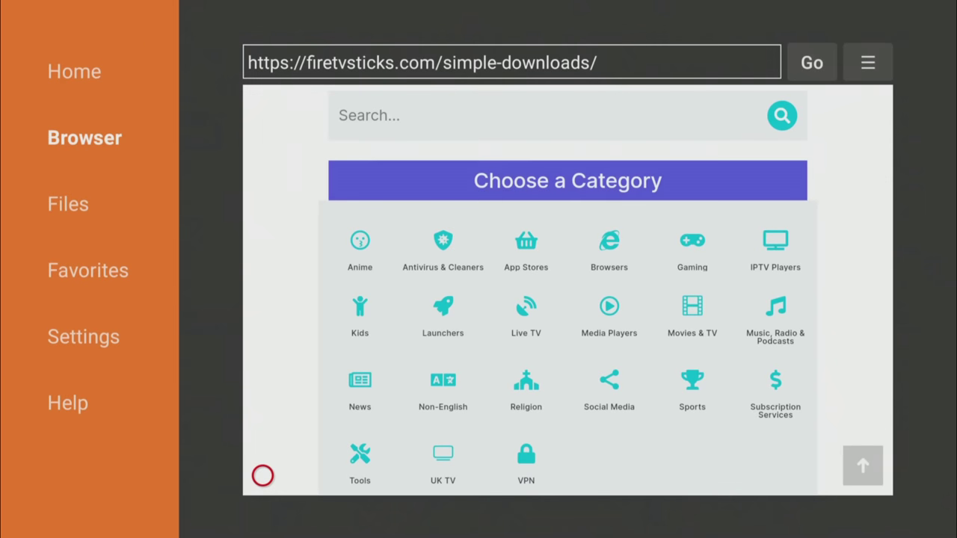
# Open the saved 'downloads' favorite from the Favorites sidebar
pyautogui.press('Left')
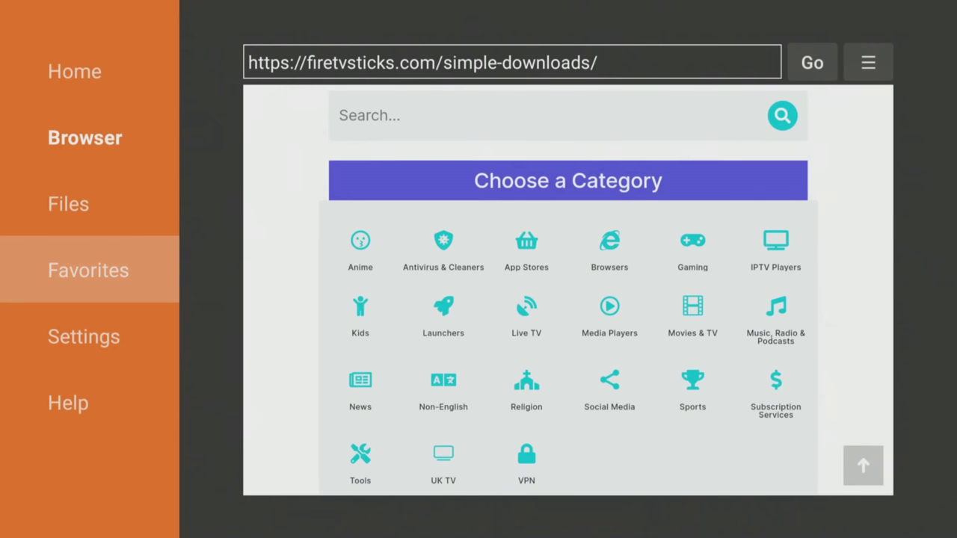
pyautogui.press('Return')
pyautogui.press('Up')
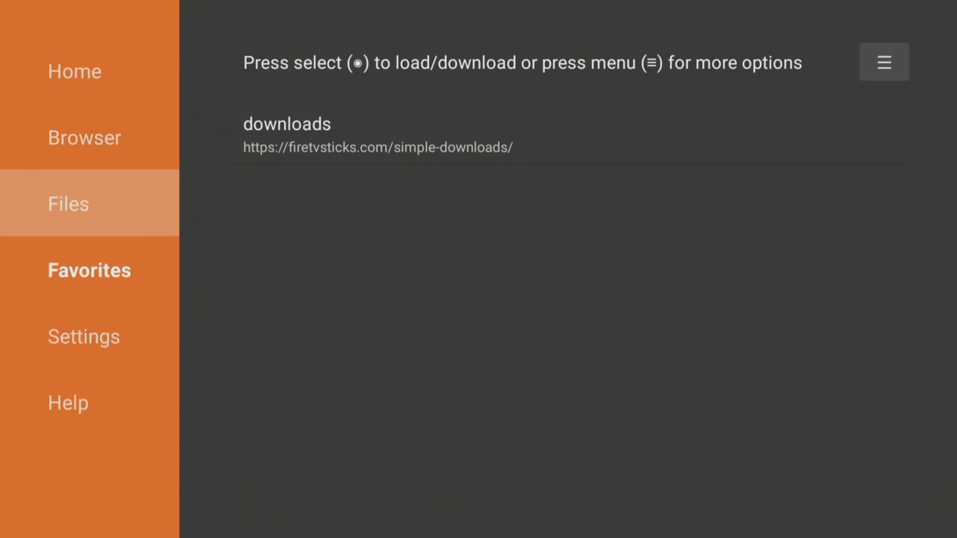
pyautogui.press('Up')
pyautogui.press('Return')
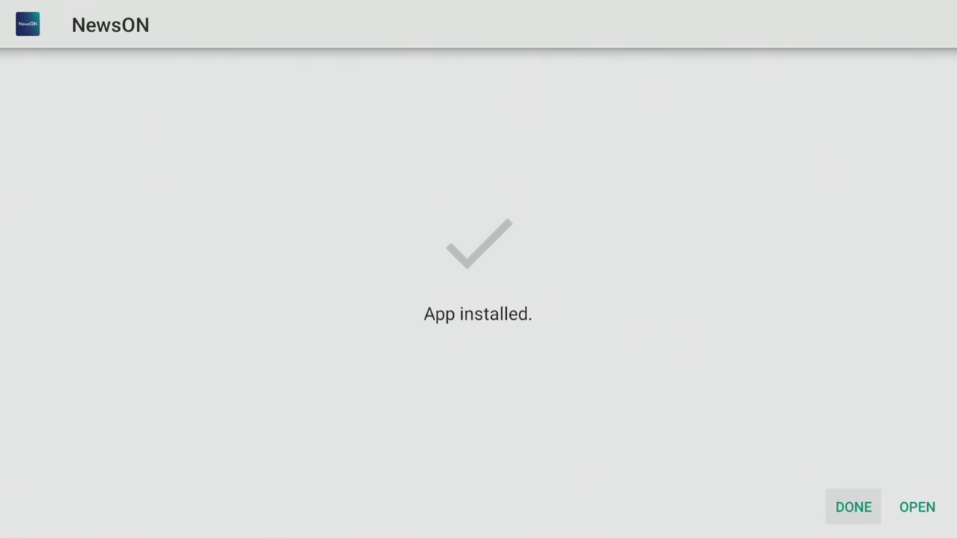
# Close the install screen and delete the NewsON_v3.0.23.apk file
pyautogui.press('Return')
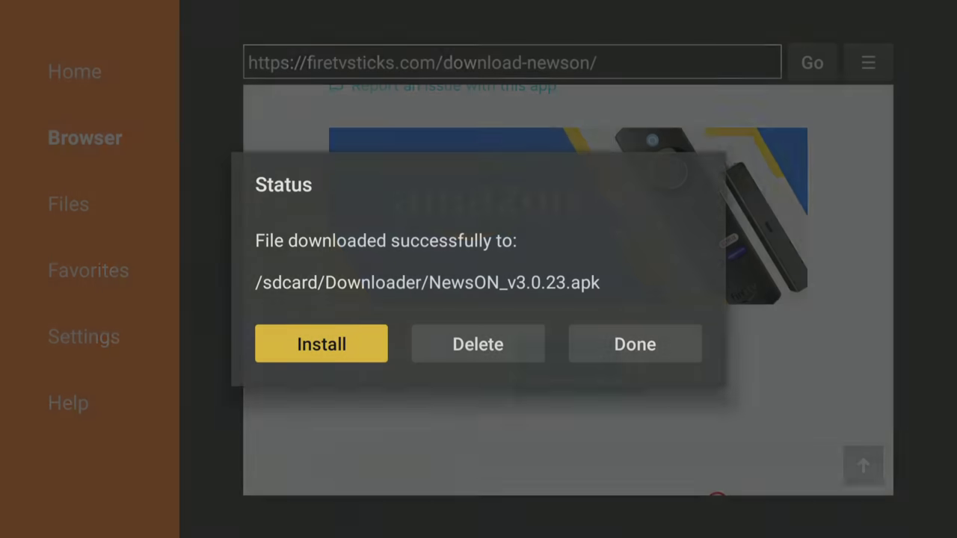
pyautogui.press('Right')
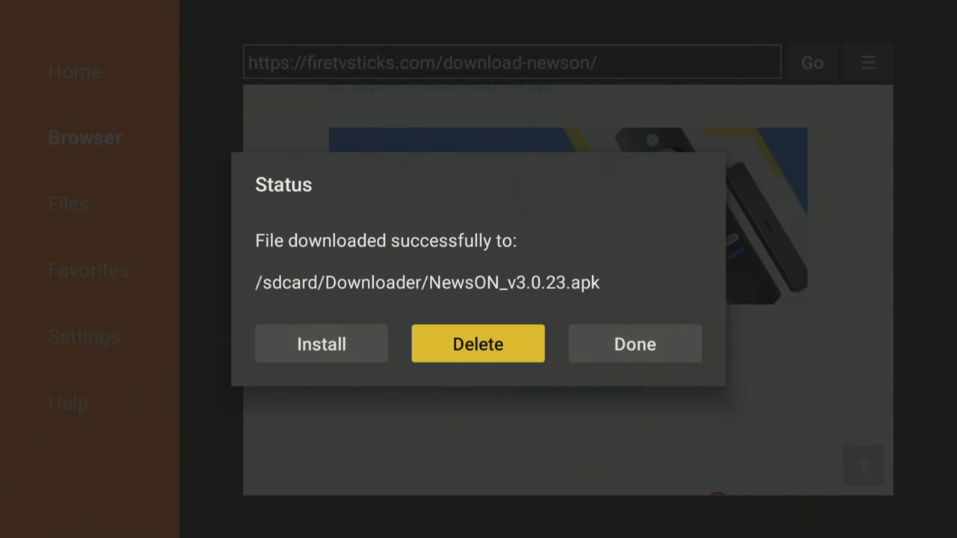
pyautogui.press('Return')
pyautogui.press('Left')
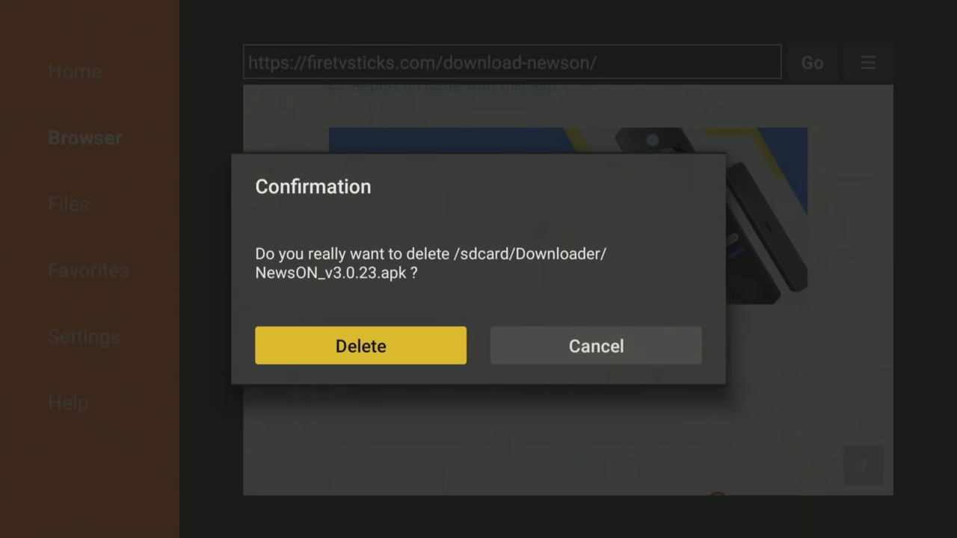
pyautogui.press('Return')
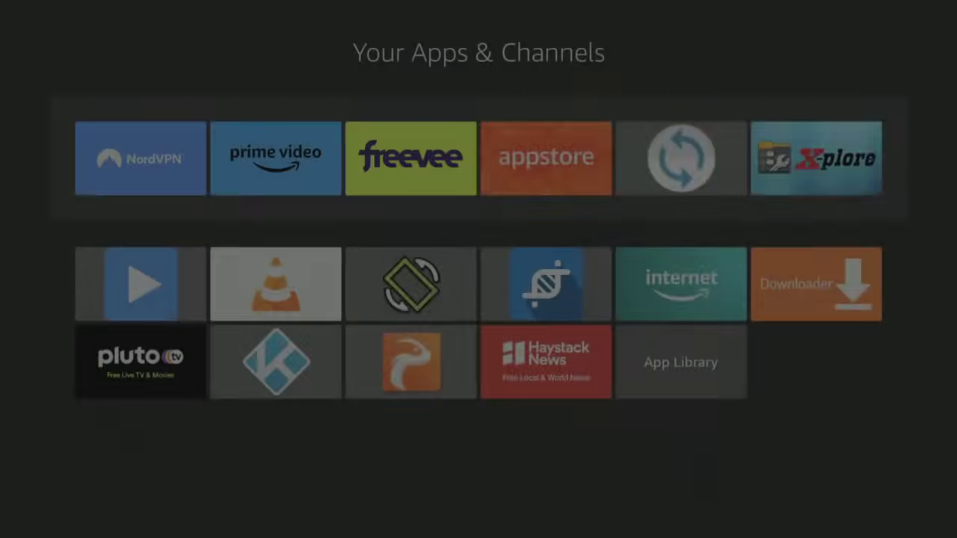
# Highlight the NewsON tile in Your Apps & Channels
pyautogui.press('Down')
pyautogui.press('Down')
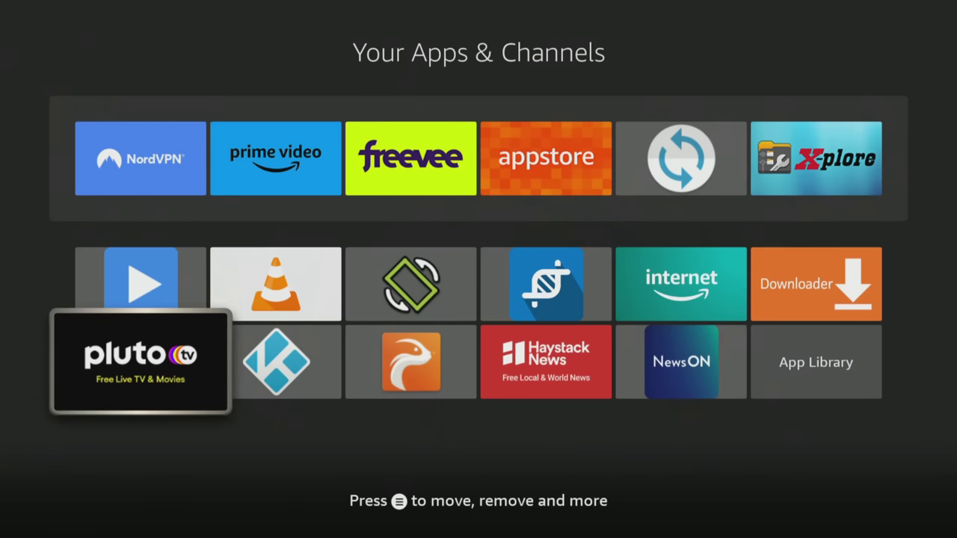
pyautogui.press('Right')
pyautogui.press('Right')
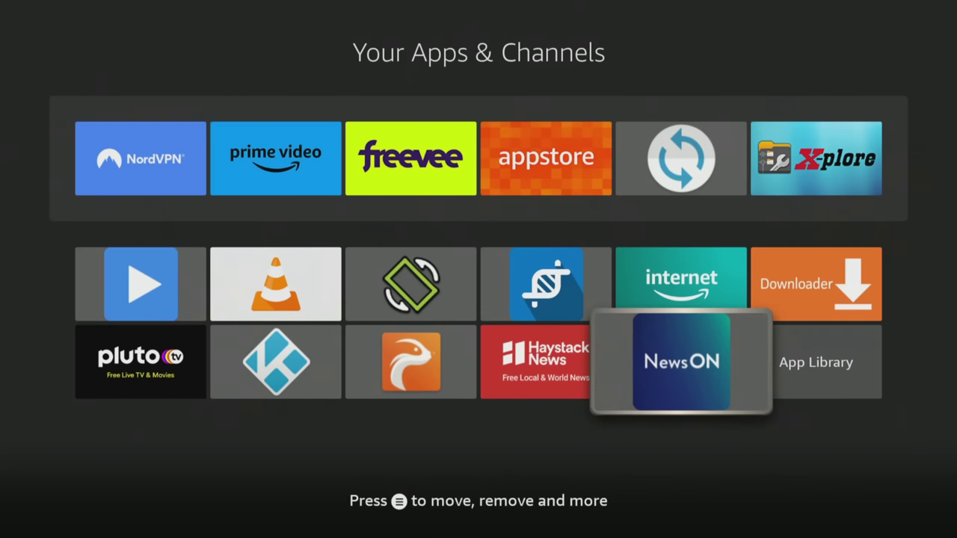